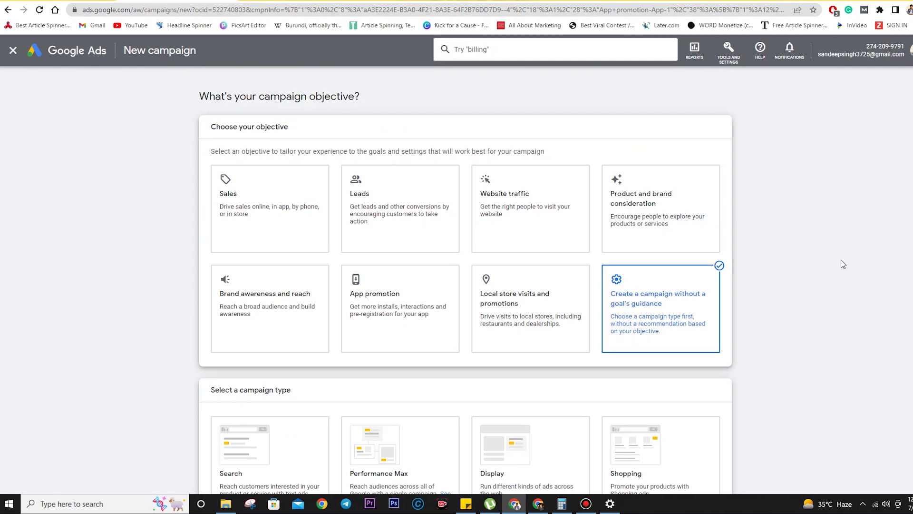
pyautogui.scroll(-5, 841, 260)
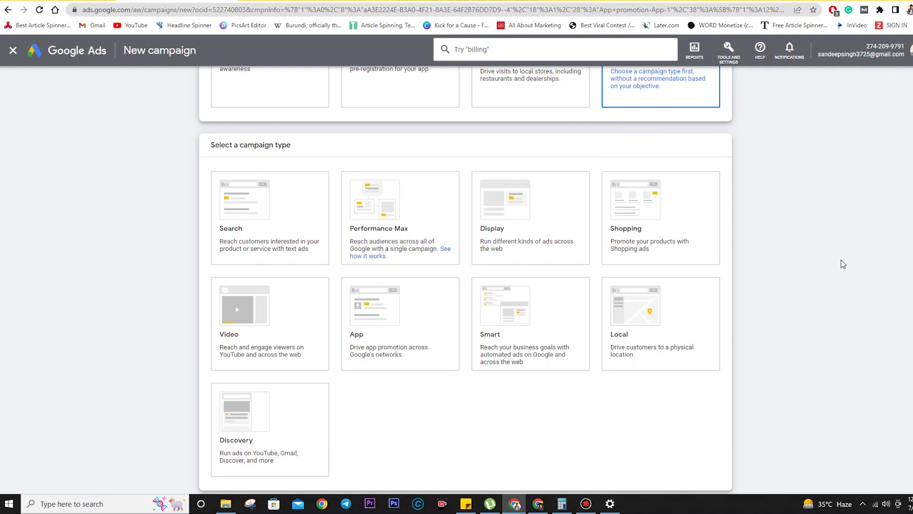
pyautogui.scroll(5, 841, 261)
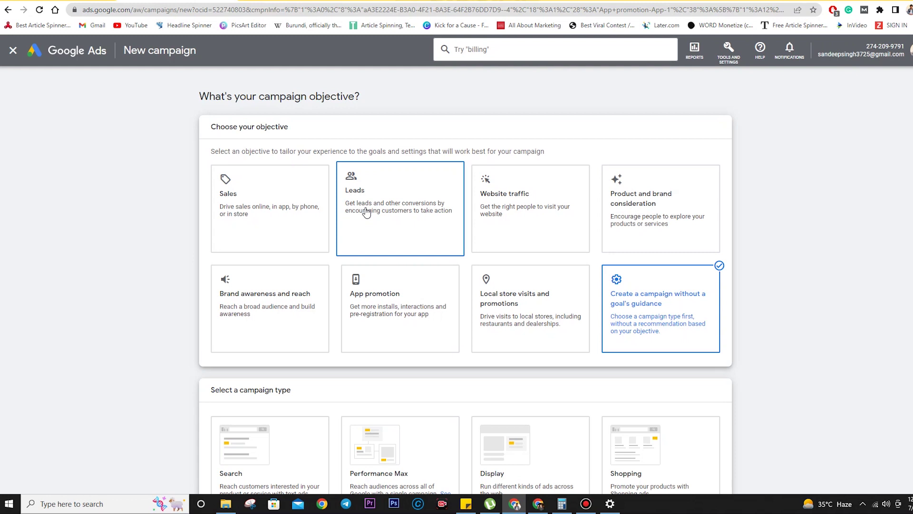
# Step: Try Sales, then Leads, as the campaign objective, continuing each to view its campaign types
pyautogui.click(282, 211)
pyautogui.scroll(-5, 285, 212)
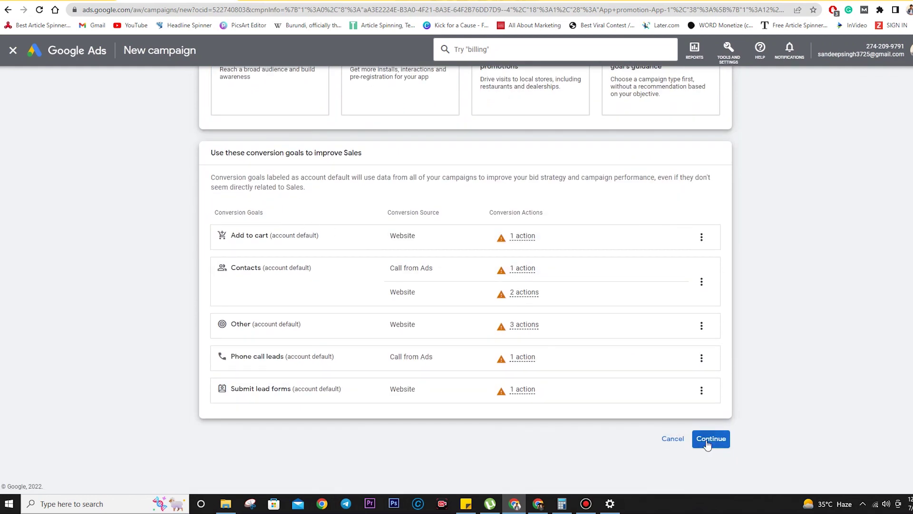
pyautogui.click(707, 442)
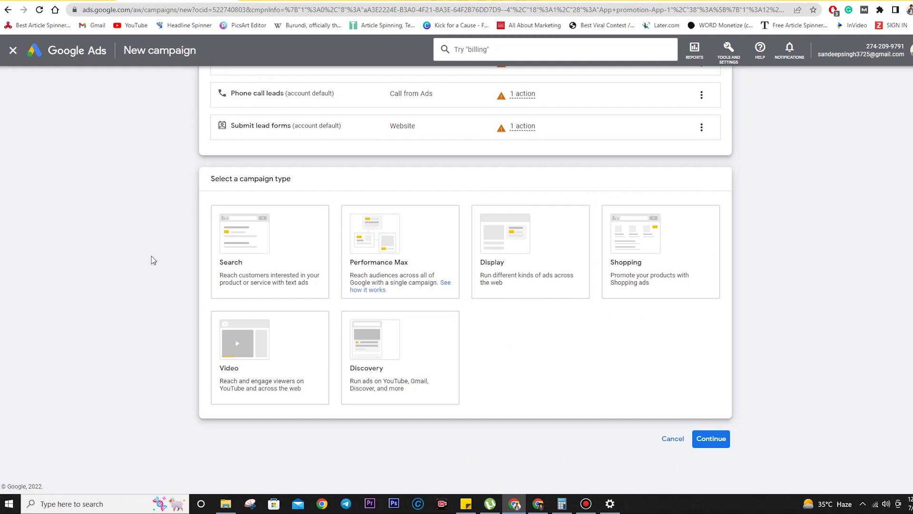
pyautogui.scroll(10, 332, 312)
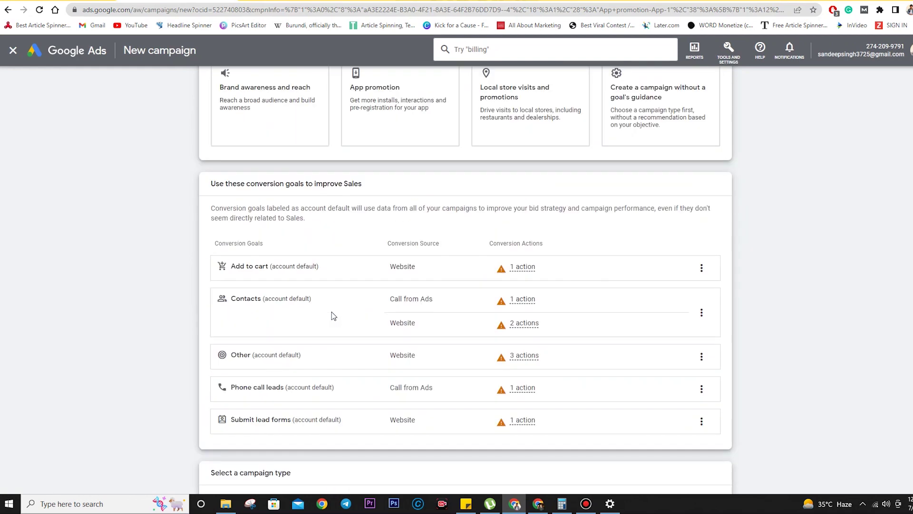
pyautogui.click(377, 237)
pyautogui.scroll(-5, 377, 237)
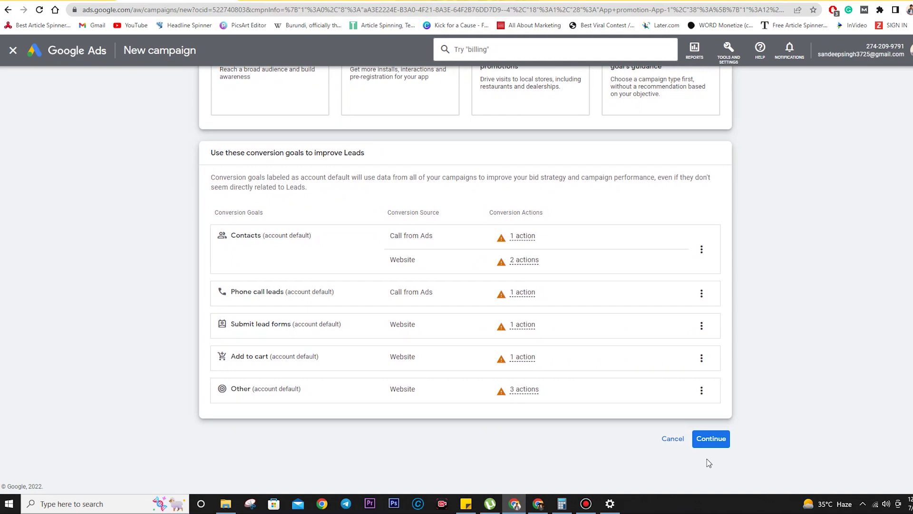
pyautogui.click(700, 438)
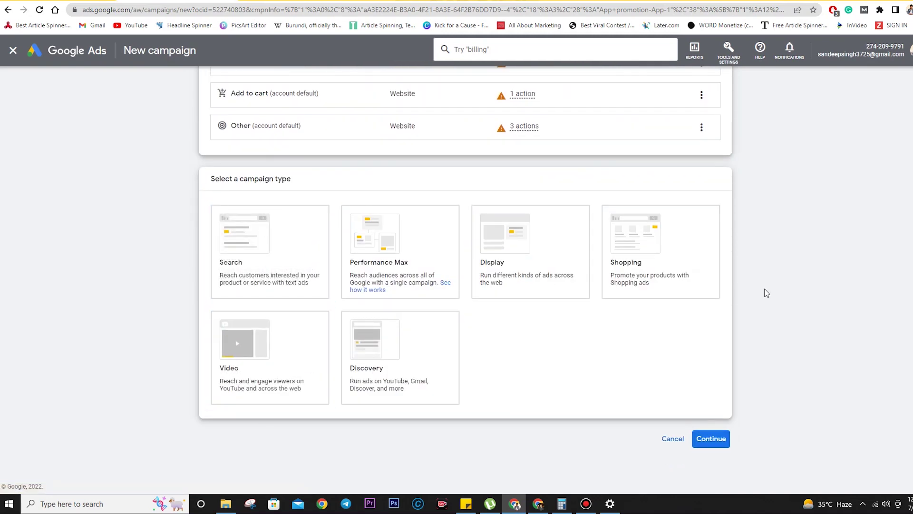
# Step: Set the objective to Website traffic and continue to its listed conversion goals
pyautogui.scroll(10, 767, 293)
pyautogui.click(581, 227)
pyautogui.scroll(-2, 583, 227)
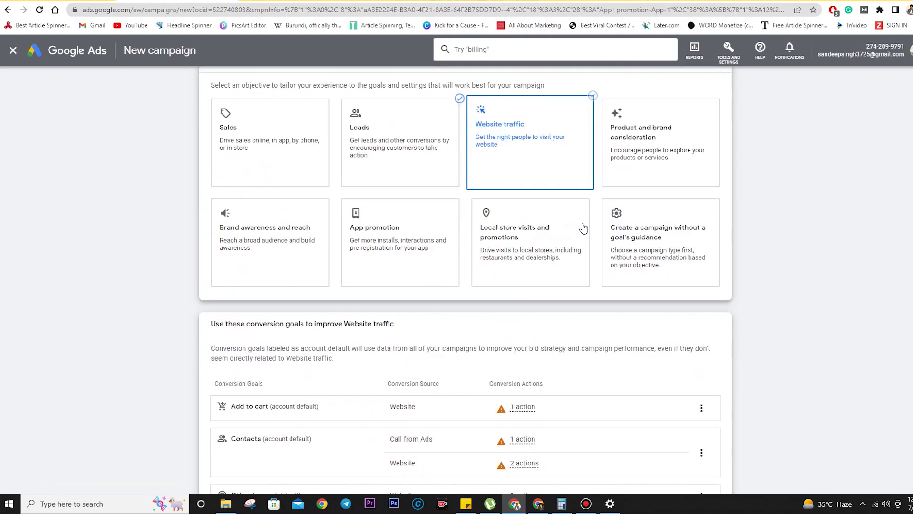
pyautogui.scroll(-3, 583, 227)
pyautogui.click(712, 437)
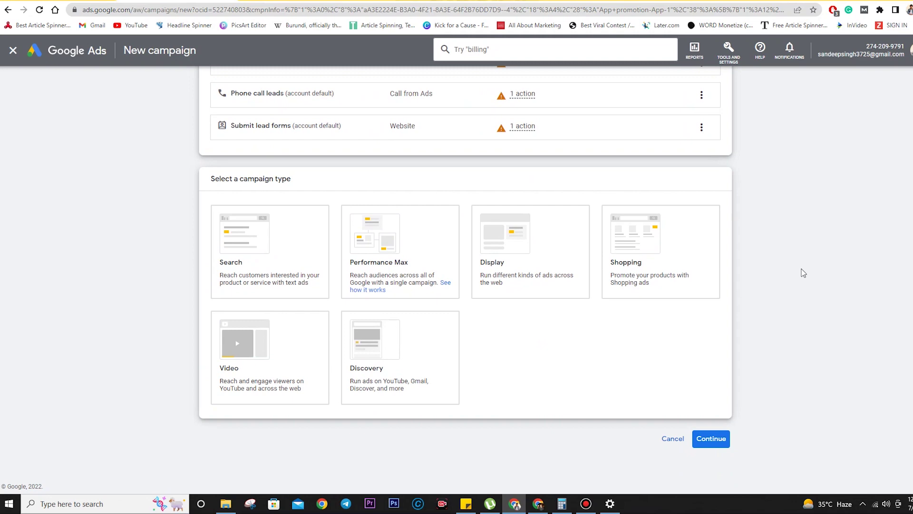
pyautogui.scroll(9, 802, 273)
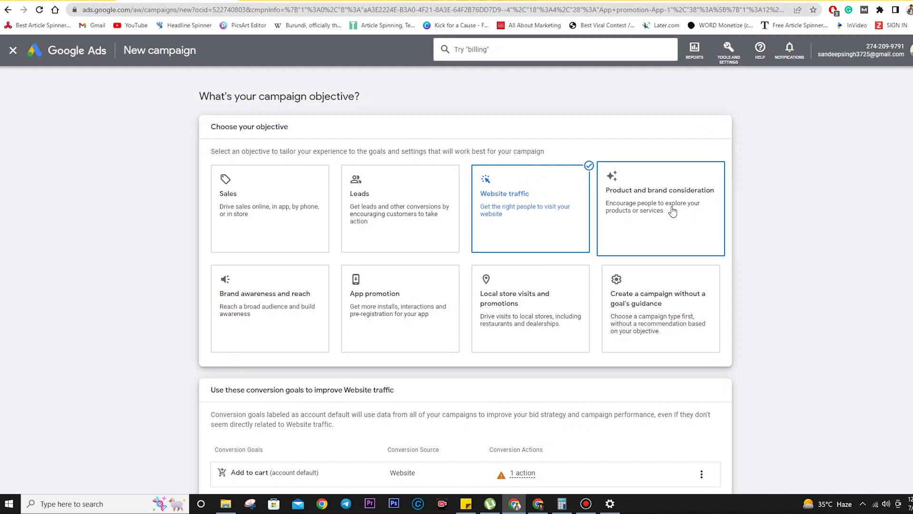
# Step: Try Product and brand consideration, then settle on Brand awareness and reach with Display and Video types
pyautogui.click(672, 211)
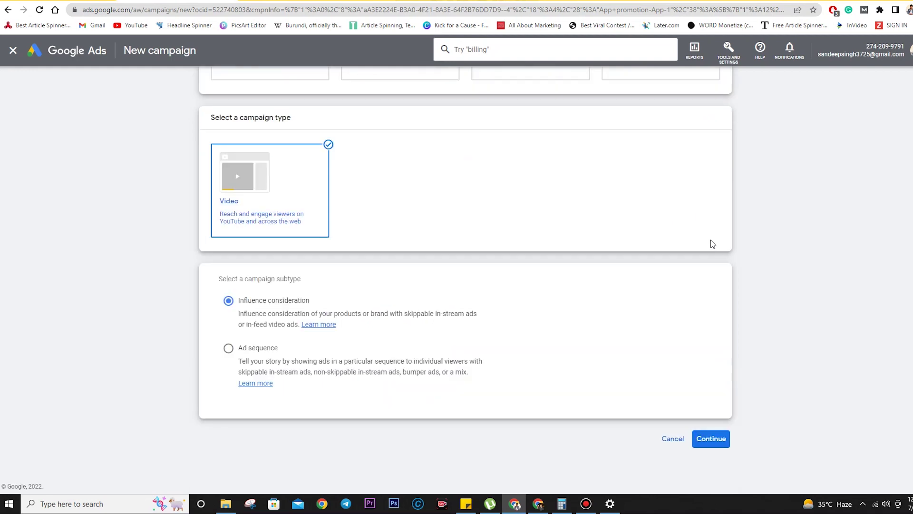
pyautogui.scroll(3, 775, 247)
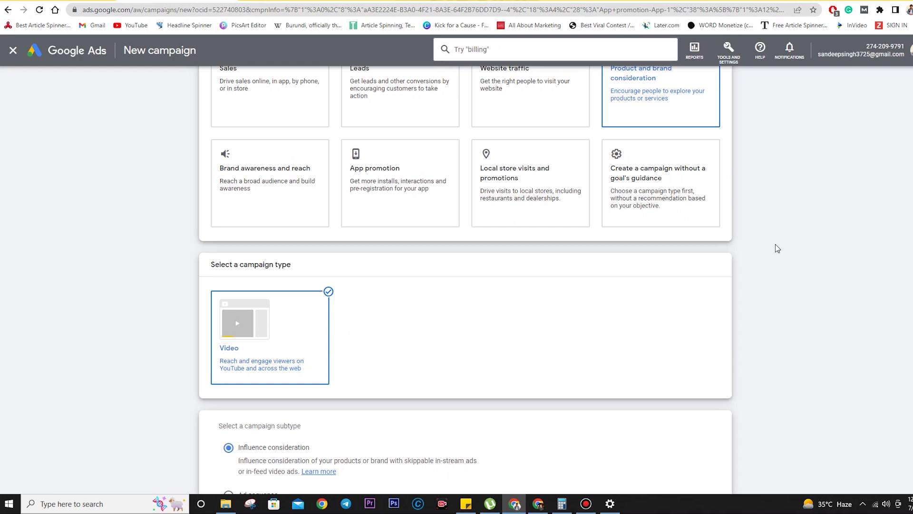
pyautogui.scroll(3, 775, 248)
pyautogui.scroll(-1, 804, 245)
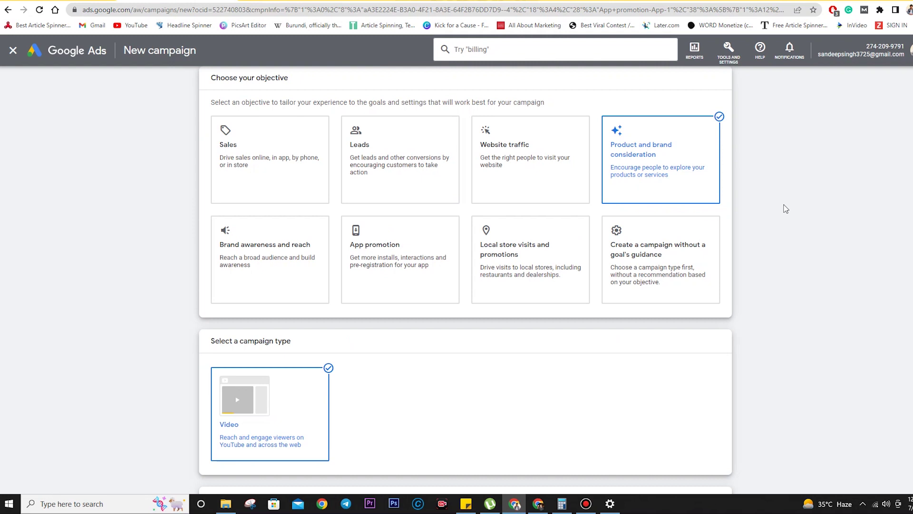
pyautogui.click(291, 259)
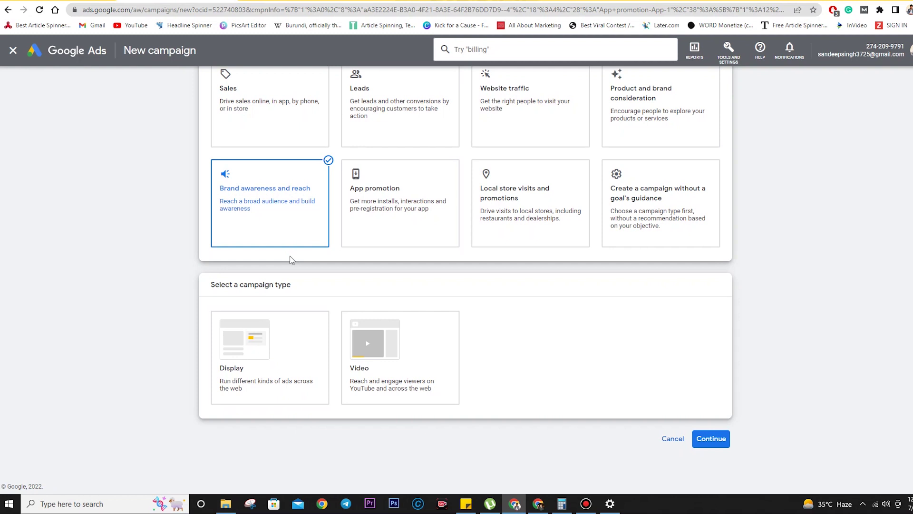
pyautogui.scroll(1, 271, 119)
# Step: In a new tab, search 'google ads expert' and highlight the first sponsored ad
pyautogui.click(365, 0)
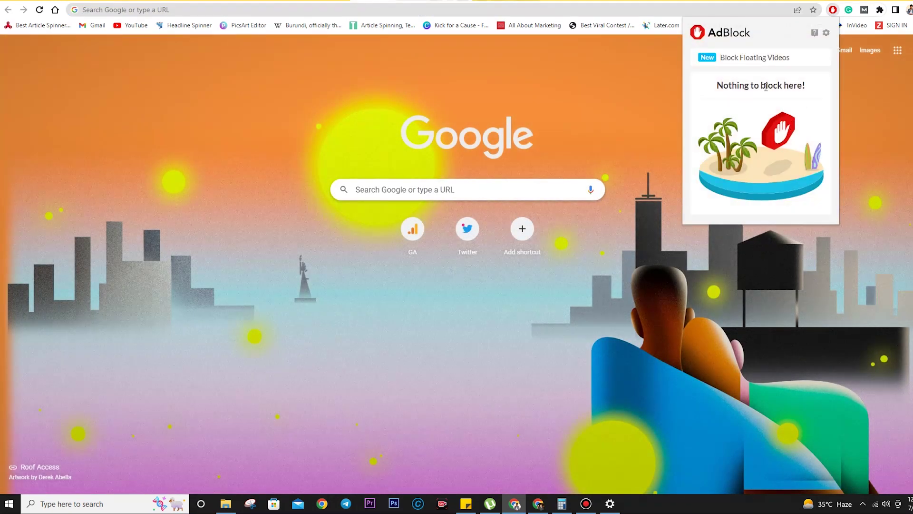
pyautogui.click(531, 11)
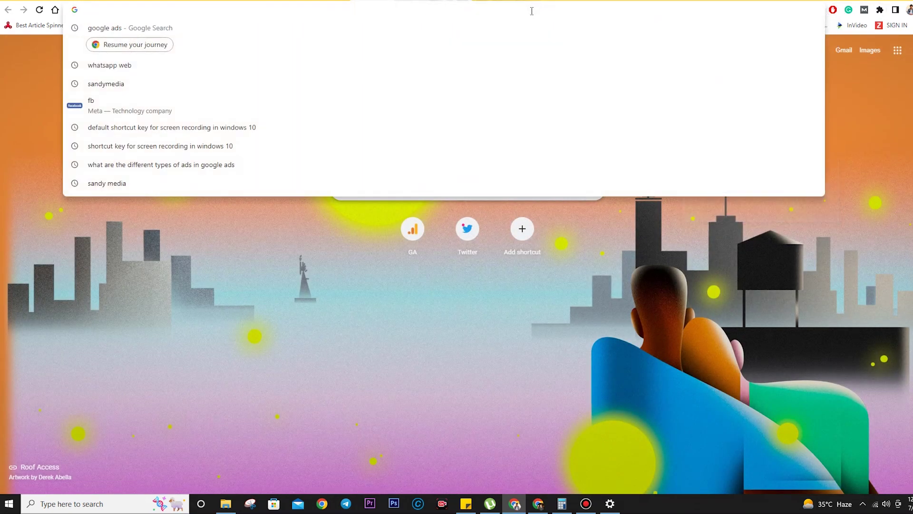
pyautogui.write('google ads expert')
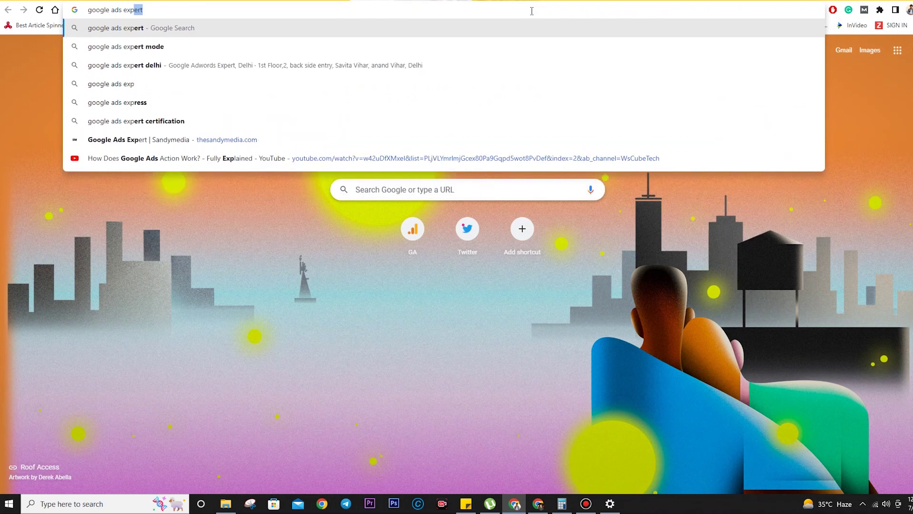
pyautogui.press('Return')
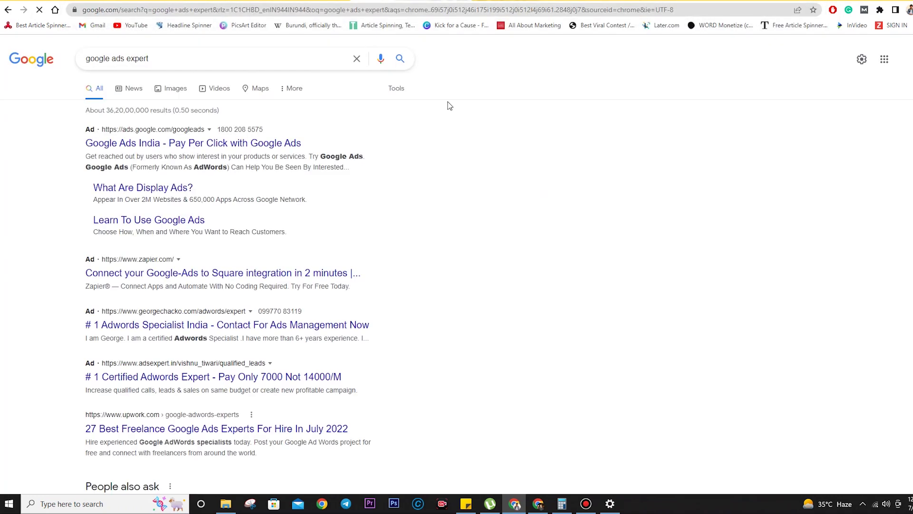
pyautogui.moveTo(58, 127); pyautogui.dragTo(380, 174)
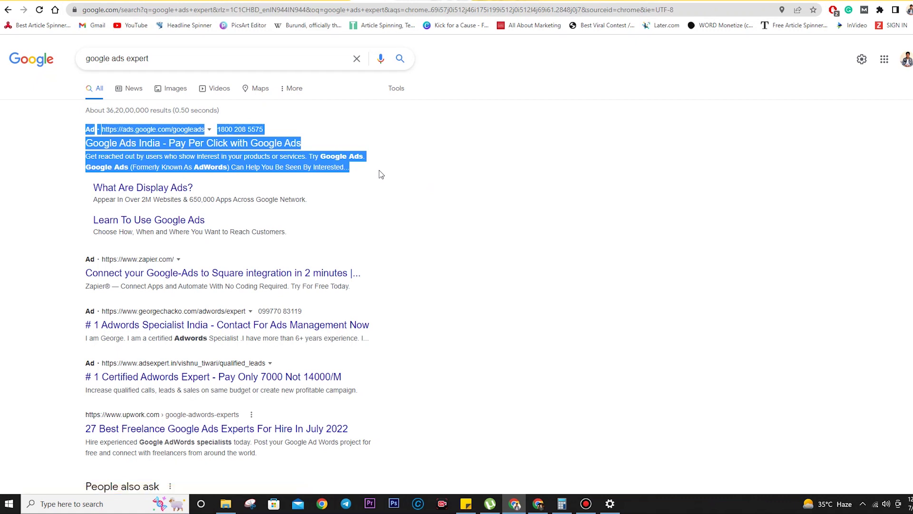
# Step: Replace the query with 'sochle' and open The Sochle website from the results
pyautogui.tripleClick(263, 61)
pyautogui.write('sochle')
pyautogui.press('Return')
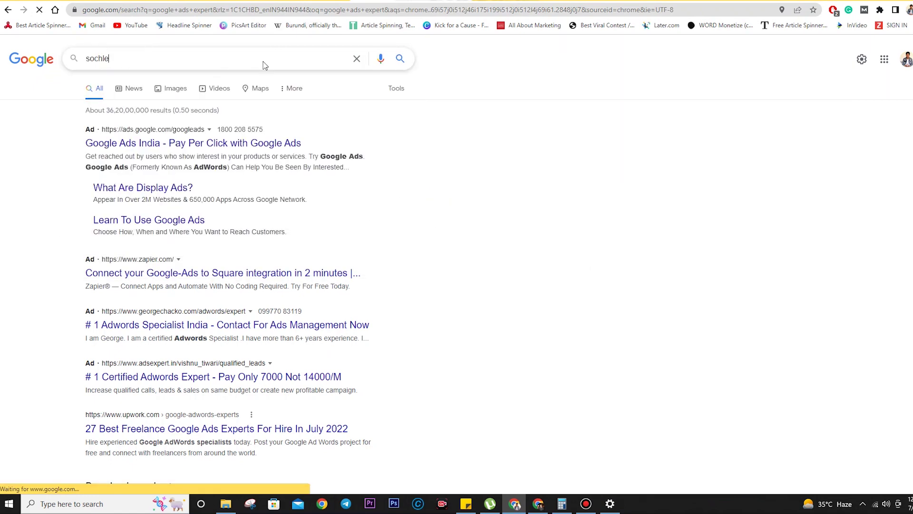
pyautogui.click(214, 142)
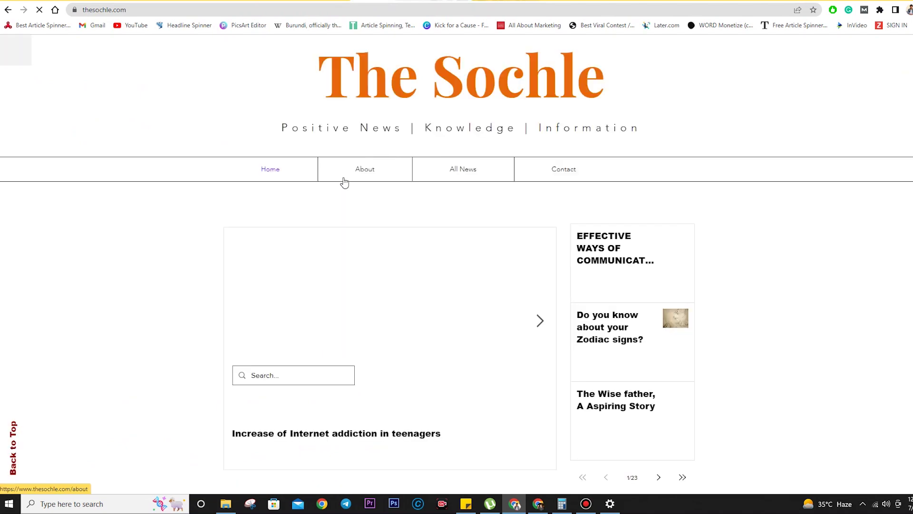
# Step: Scroll The Sochle homepage, open the ISRO manned-mission article and scroll through it
pyautogui.scroll(-8, 356, 227)
pyautogui.scroll(-6, 359, 230)
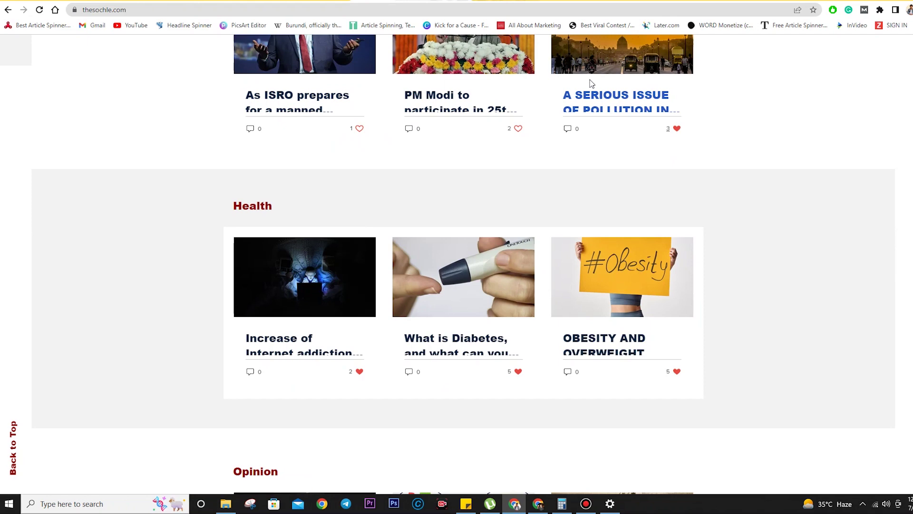
pyautogui.click(322, 112)
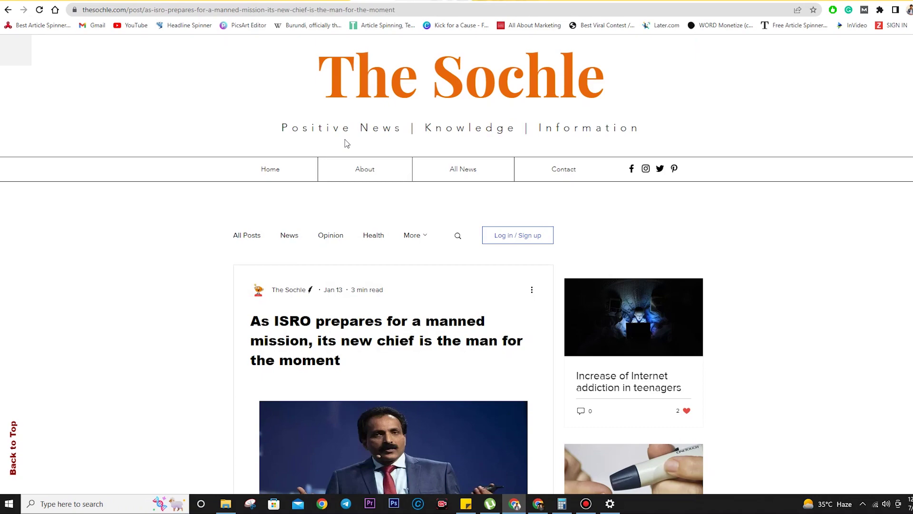
pyautogui.scroll(-15, 354, 184)
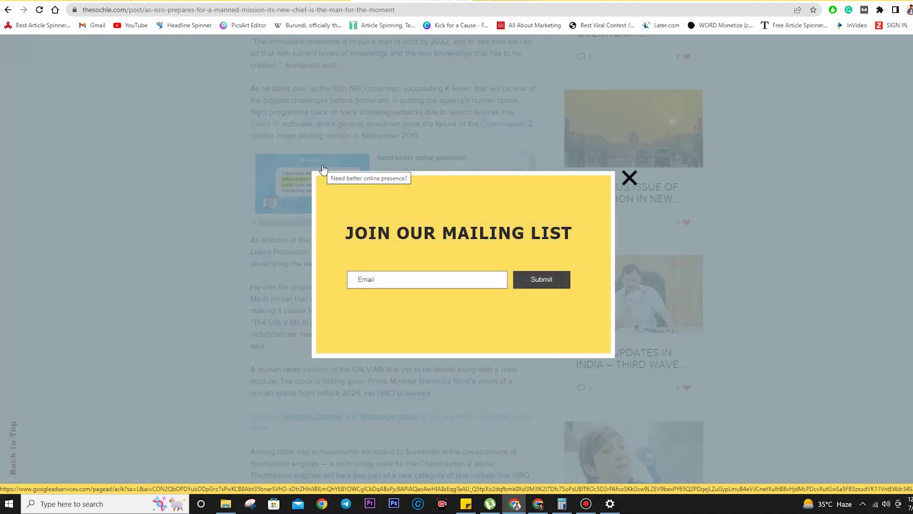
# Step: Close The Sochle's mailing-list popup and return to the Google Ads campaign tab
pyautogui.click(629, 177)
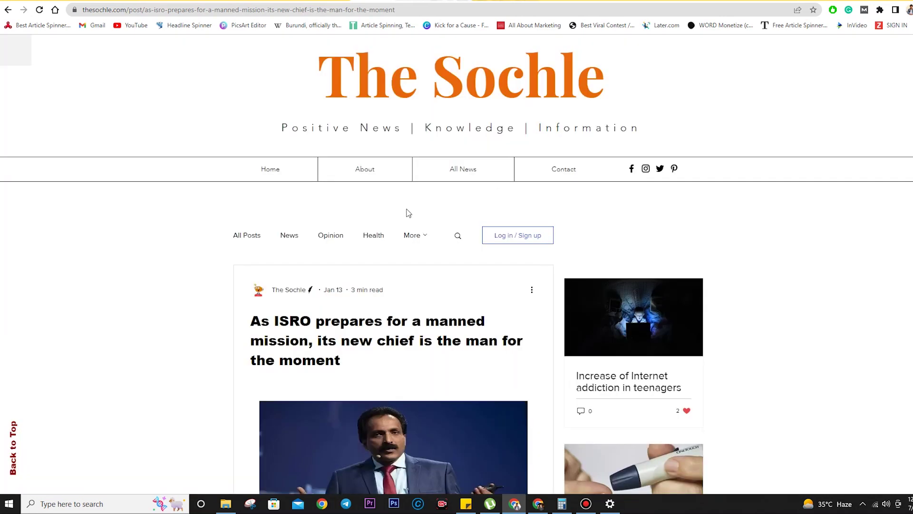
pyautogui.scroll(-5, 408, 212)
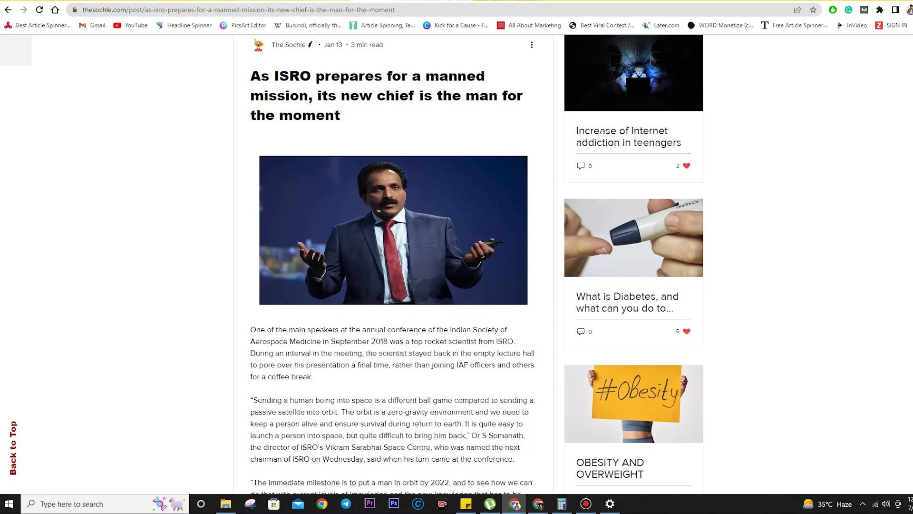
pyautogui.hotkey('ctrl', 'Tab')
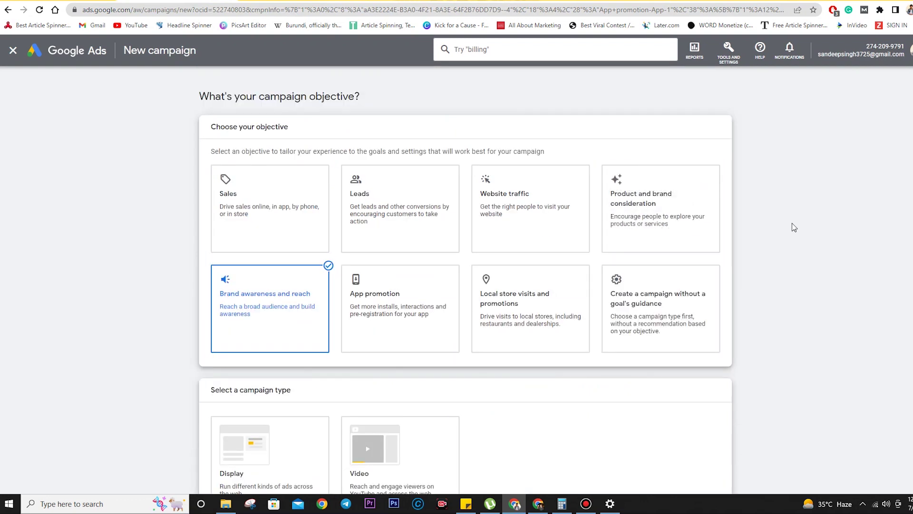
# Step: Try App promotion, then set the objective to Local store visits and promotions
pyautogui.click(414, 306)
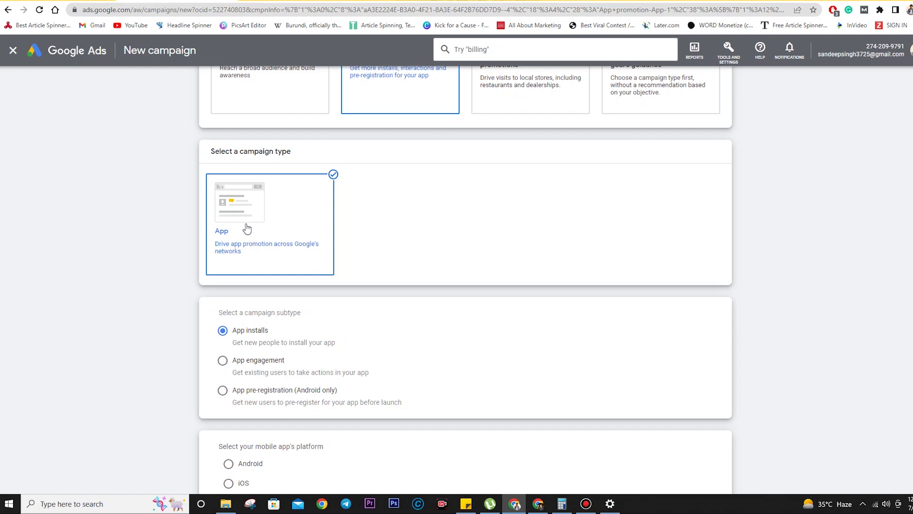
pyautogui.scroll(1, 252, 227)
pyautogui.click(501, 158)
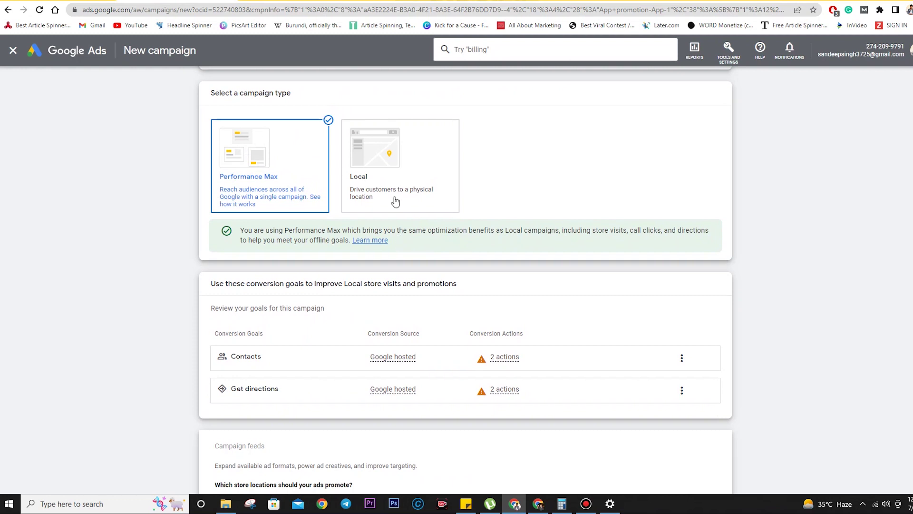
pyautogui.click(255, 179)
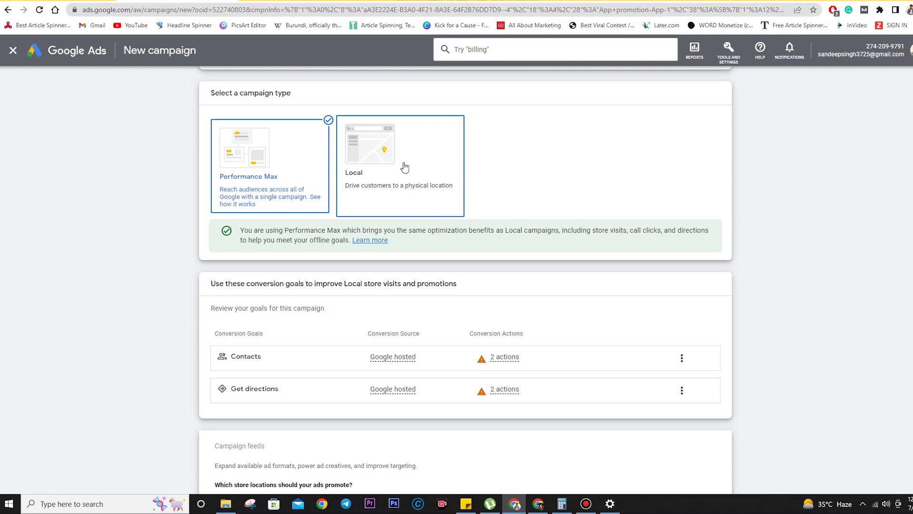
pyautogui.scroll(5, 404, 168)
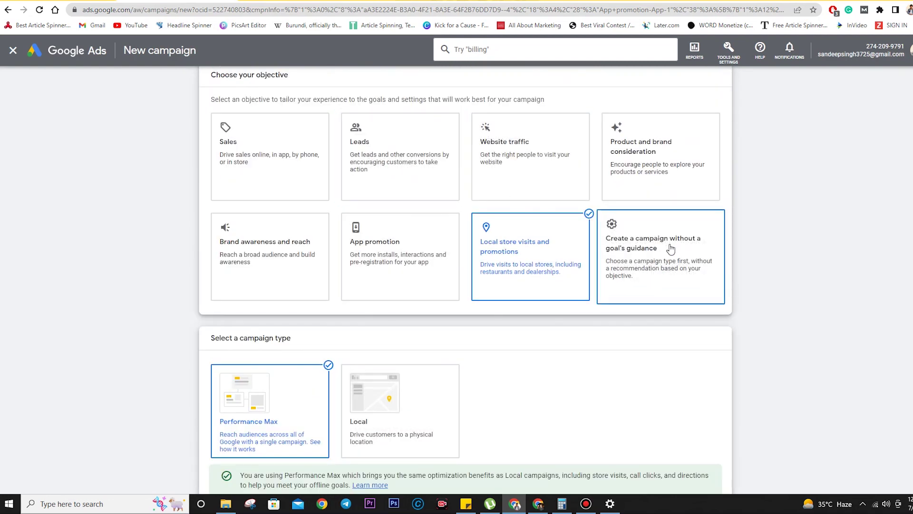
# Step: Choose creating a campaign without a goal's guidance and scroll through all nine campaign types
pyautogui.click(671, 248)
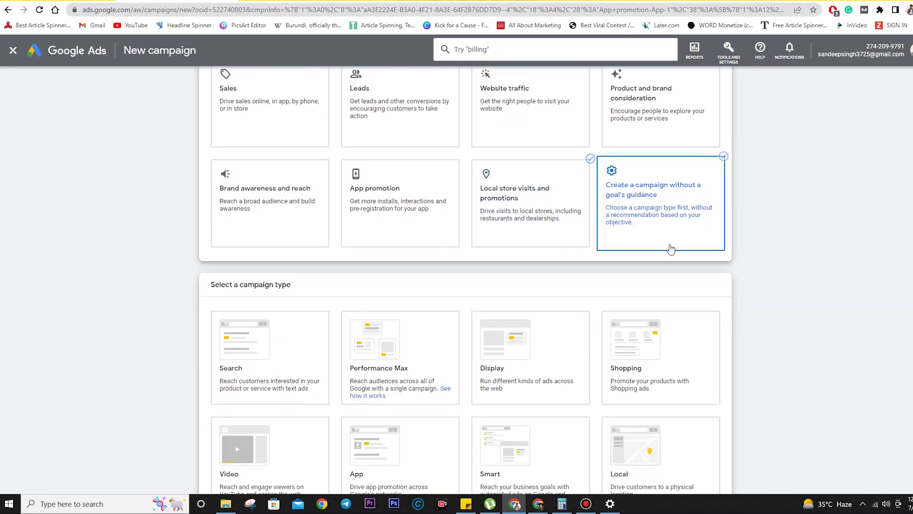
pyautogui.scroll(1, 671, 249)
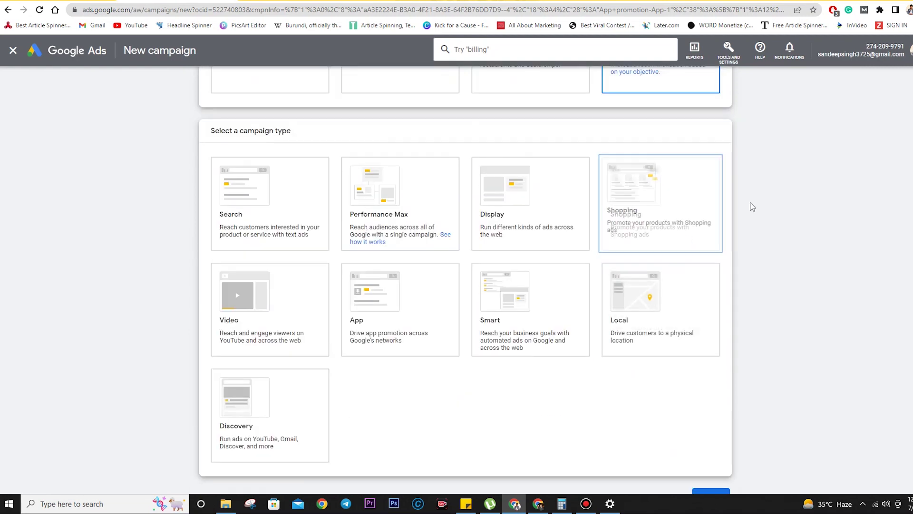
pyautogui.scroll(5, 775, 198)
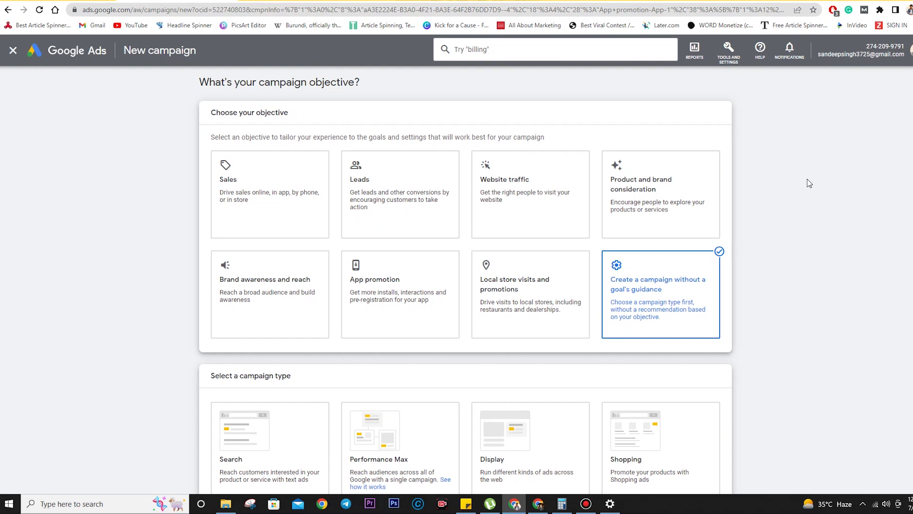
pyautogui.scroll(-2, 808, 182)
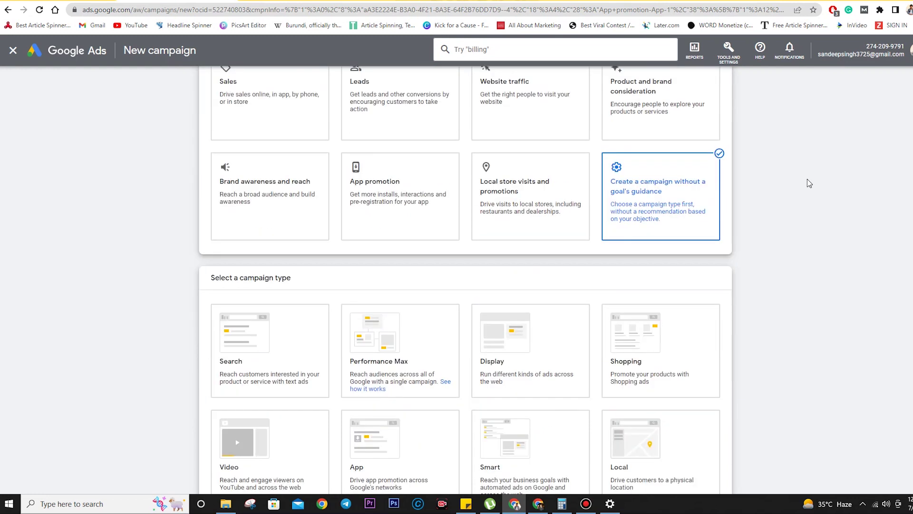
pyautogui.scroll(-1, 807, 179)
pyautogui.scroll(-1, 809, 203)
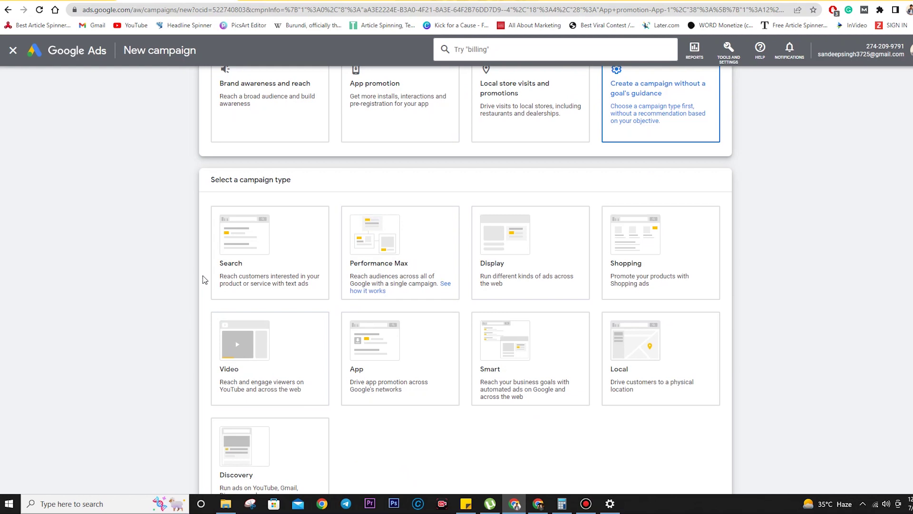
pyautogui.scroll(1, 204, 279)
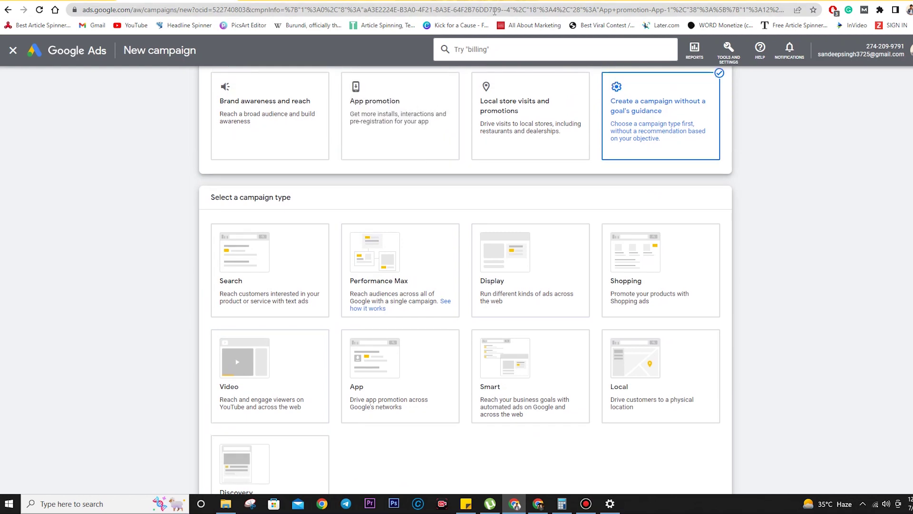
# Step: In a new tab, search 'google ads expert' using the search suggestion
pyautogui.hotkey('ctrl', 't')
pyautogui.click(495, 12)
pyautogui.write('go')
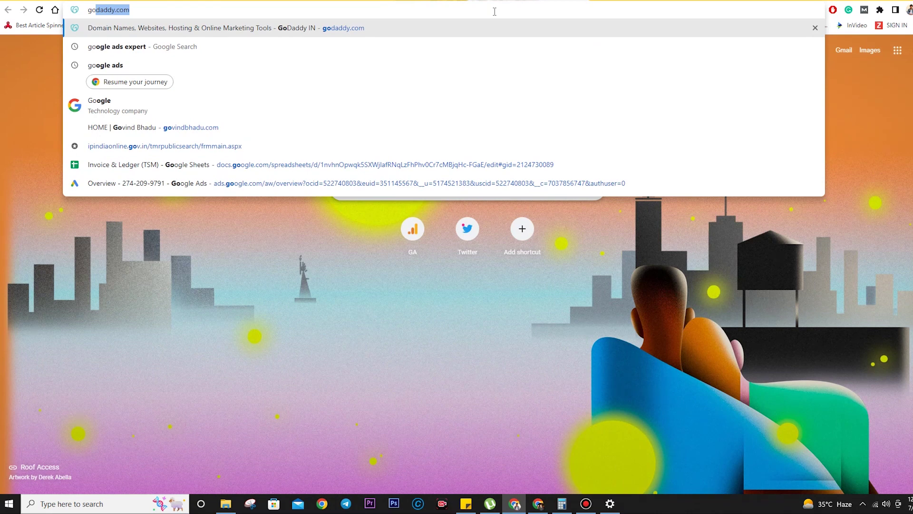
pyautogui.write('ogle ads')
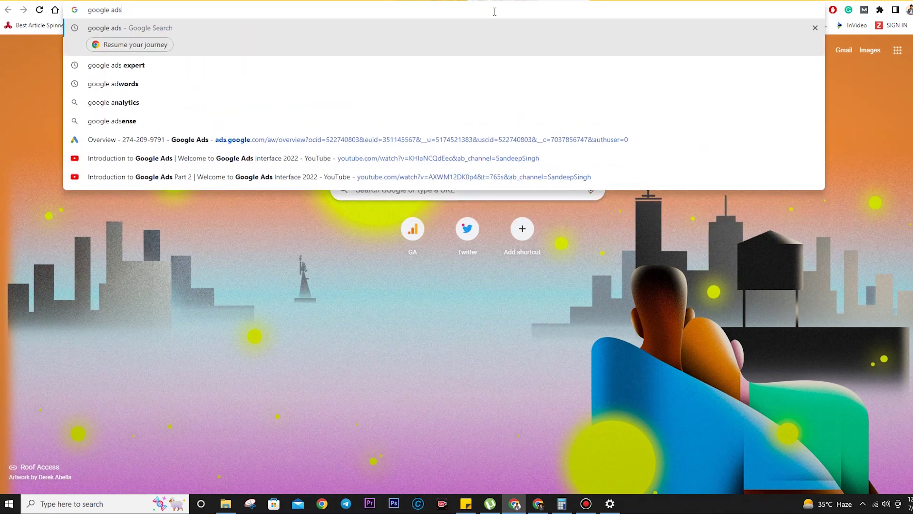
pyautogui.press('Down')
pyautogui.press('Return')
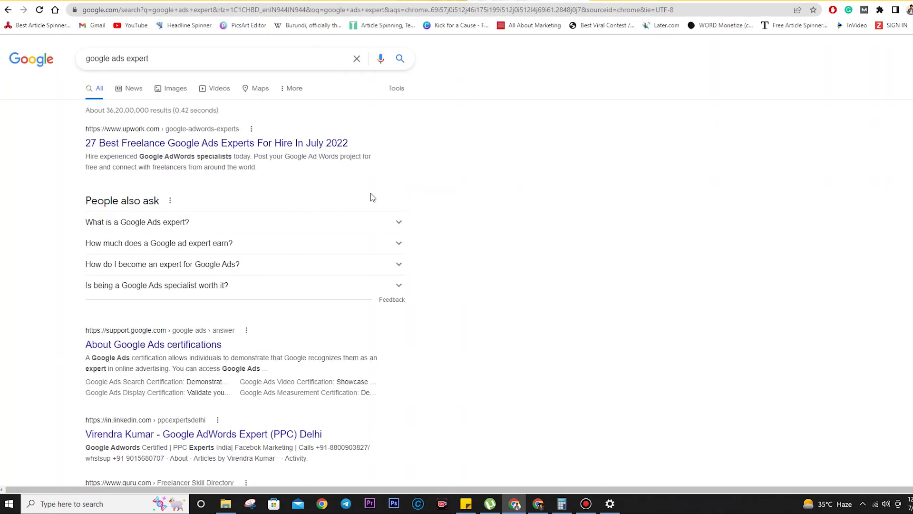
# Step: Pause AdBlock once on google.com, refine to 'google ads expert near me', and highlight the first sponsored result
pyautogui.click(150, 60)
pyautogui.click(832, 9)
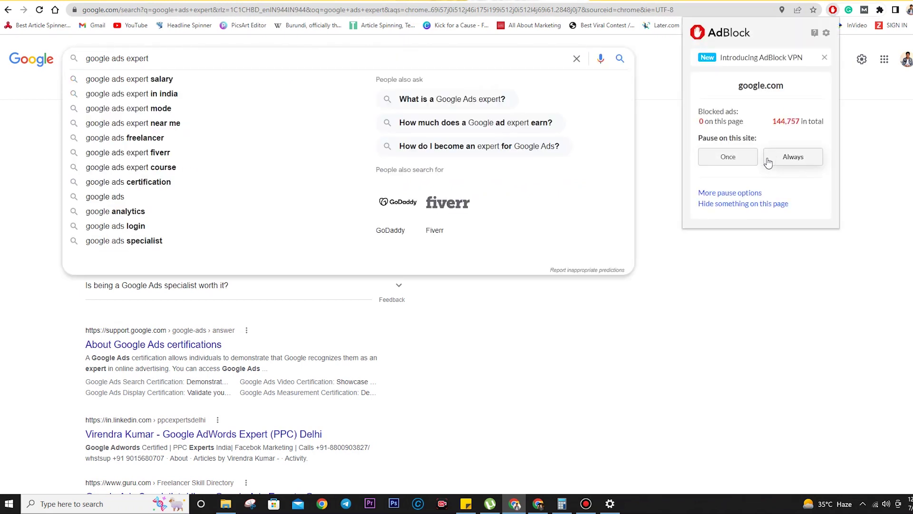
pyautogui.click(727, 157)
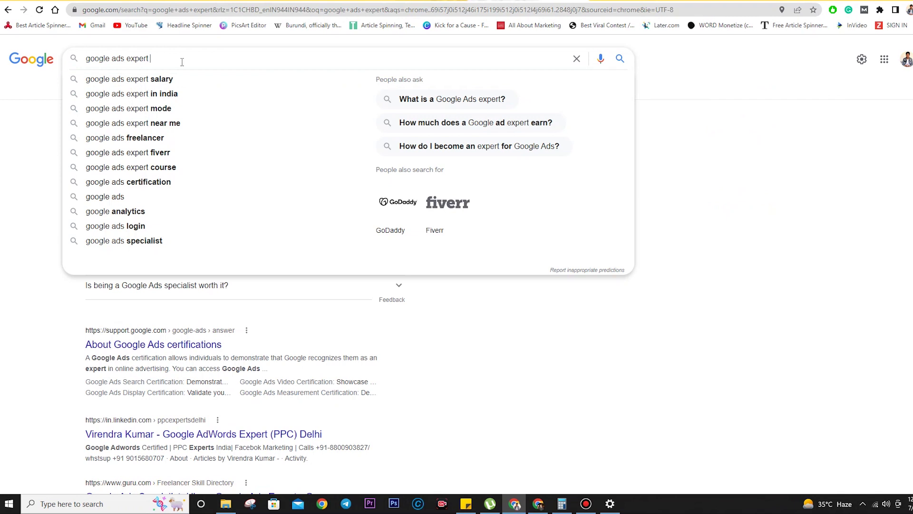
pyautogui.write('near me')
pyautogui.press('Return')
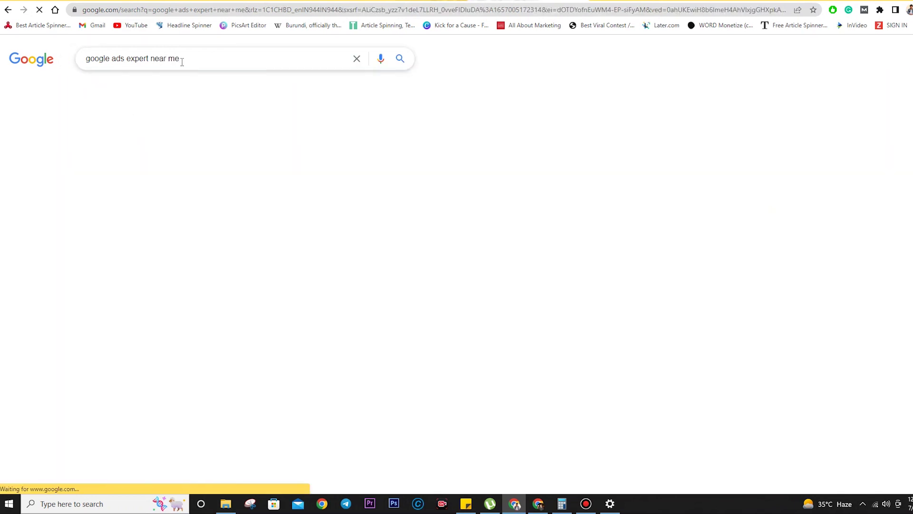
pyautogui.moveTo(49, 135); pyautogui.dragTo(553, 331)
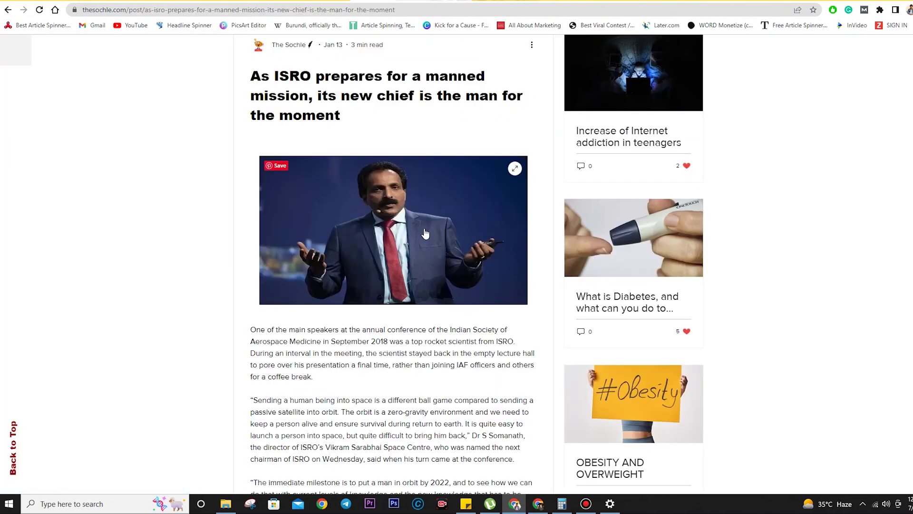
# Step: Scroll down the campaign type page, then open a fresh browser tab
pyautogui.scroll(-6, 425, 234)
pyautogui.scroll(-15, 425, 234)
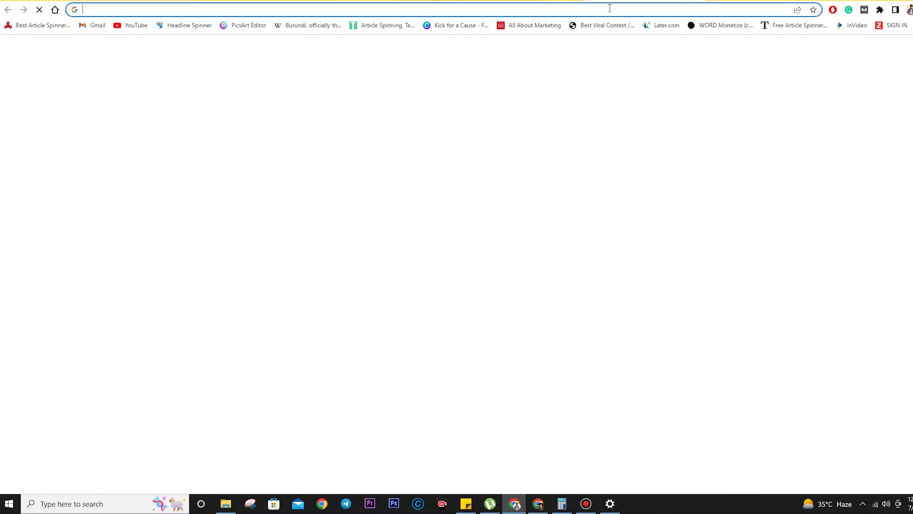
pyautogui.hotkey('ctrl', 't')
# Step: Search 'i phone' and highlight the sponsored 'Ads · Shop i phone' product listings
pyautogui.click(609, 8)
pyautogui.write('i phone')
pyautogui.press('Return')
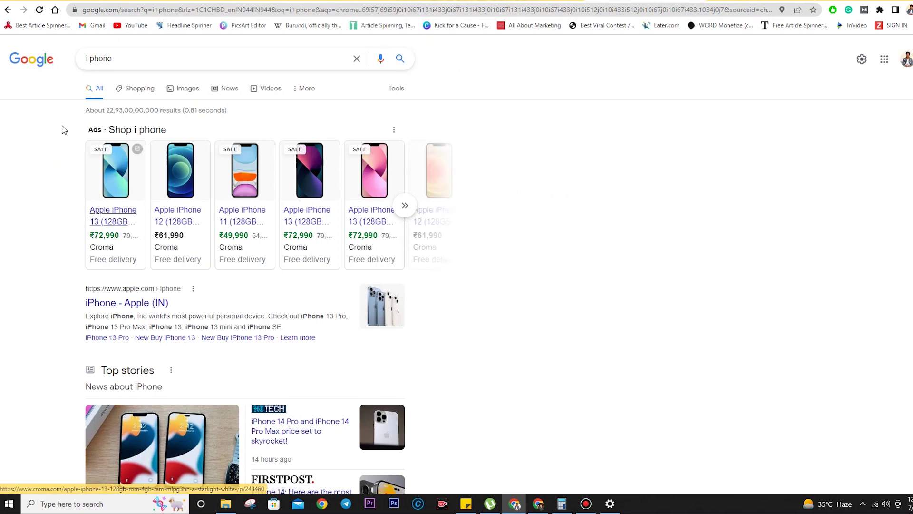
pyautogui.tripleClick(108, 133)
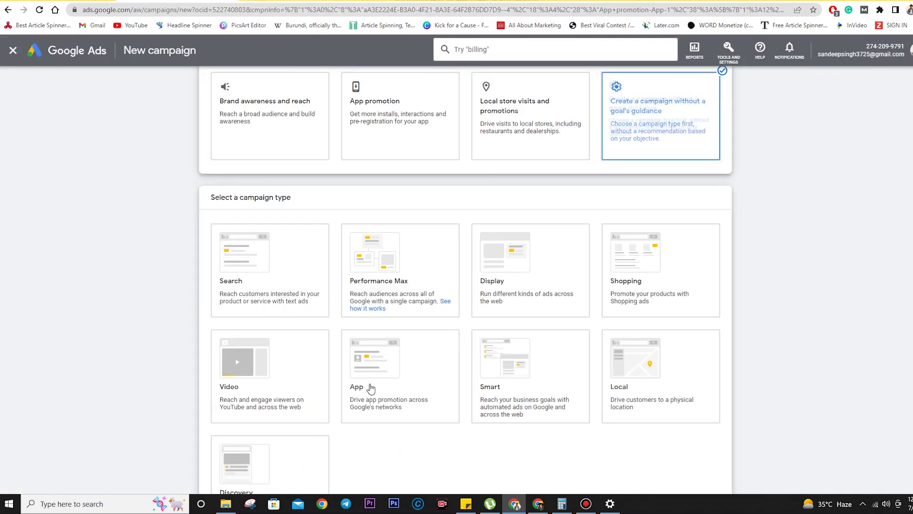
pyautogui.scroll(-1, 369, 389)
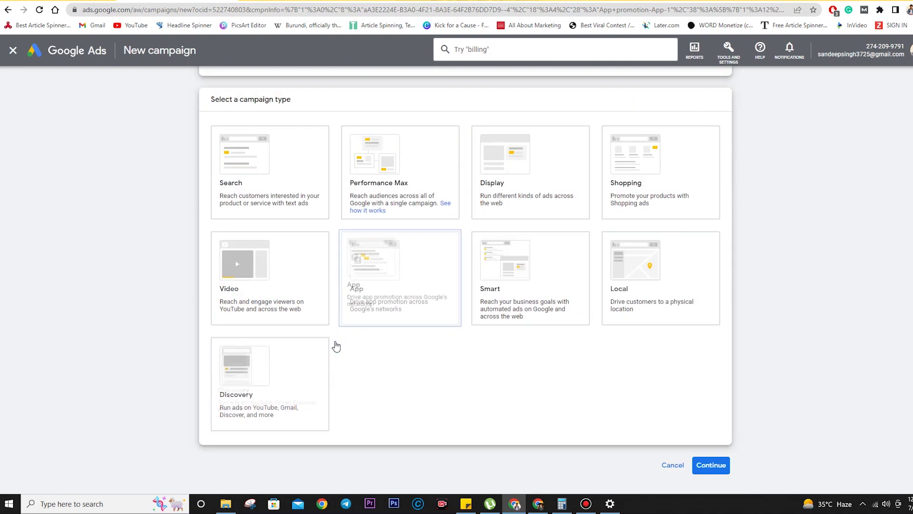
# Step: Preview the Video and App campaign types with App's subtypes, then pick the Smart type
pyautogui.click(270, 320)
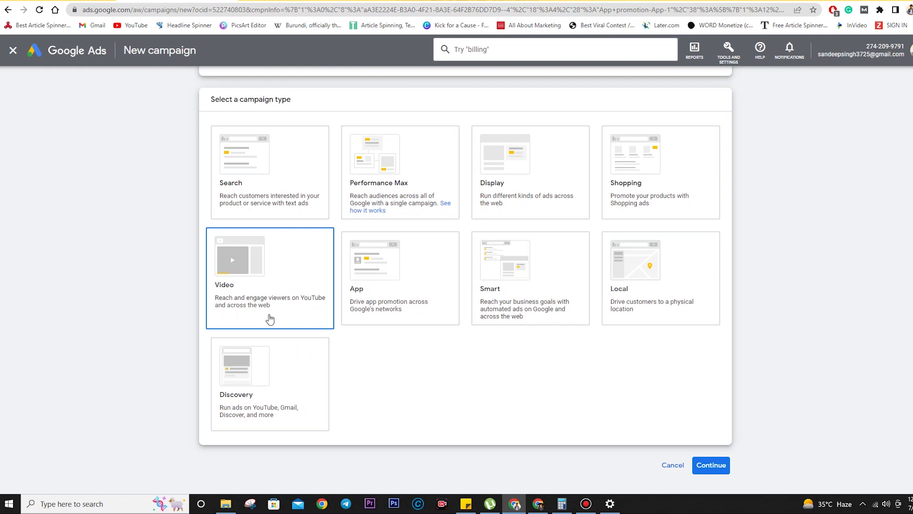
pyautogui.click(372, 297)
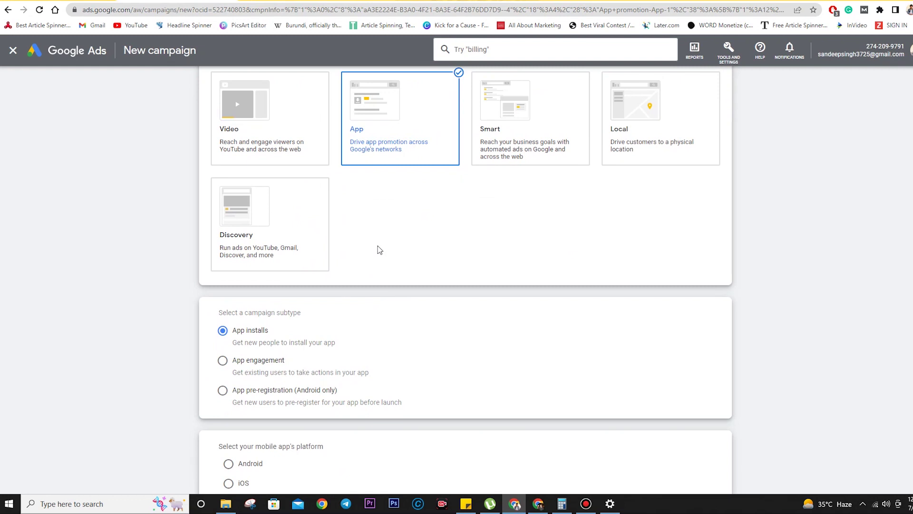
pyautogui.scroll(1, 379, 250)
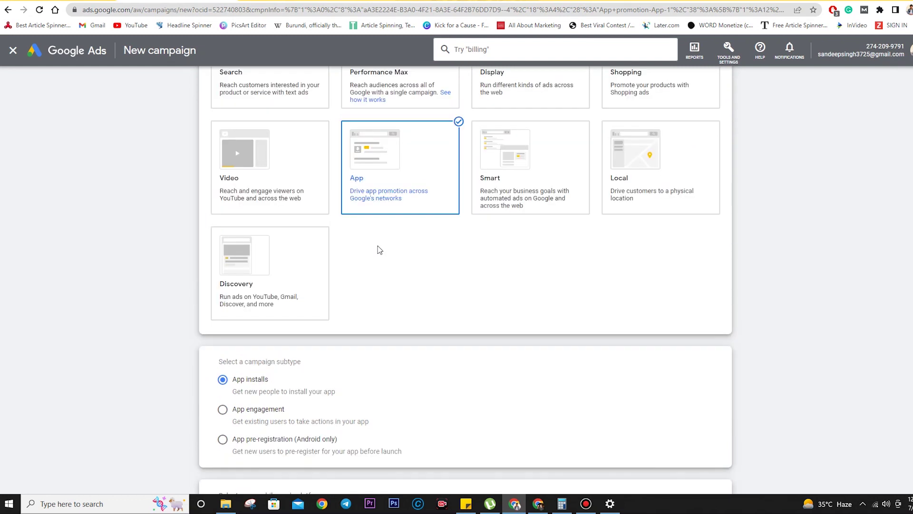
pyautogui.click(480, 194)
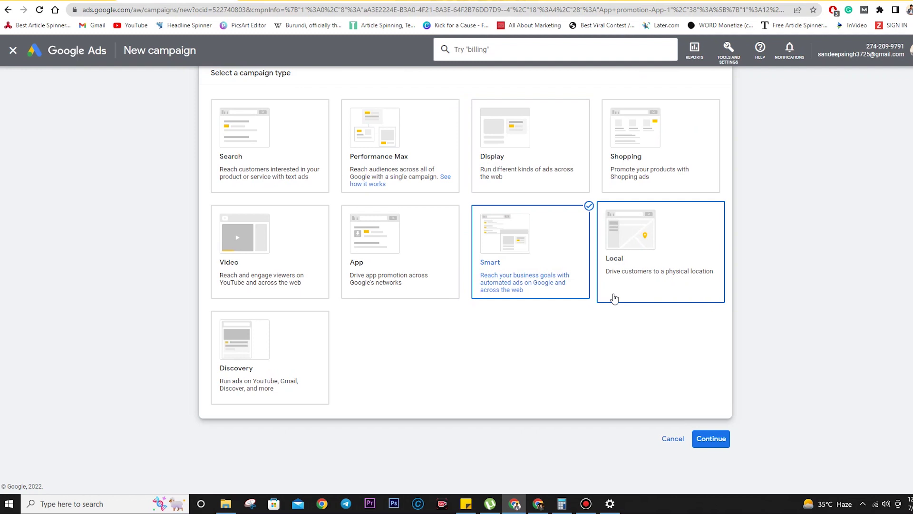
# Step: Select the Discovery campaign type and review its account-default conversion goals and Discovery-4 campaign name
pyautogui.click(286, 364)
pyautogui.scroll(-8, 285, 364)
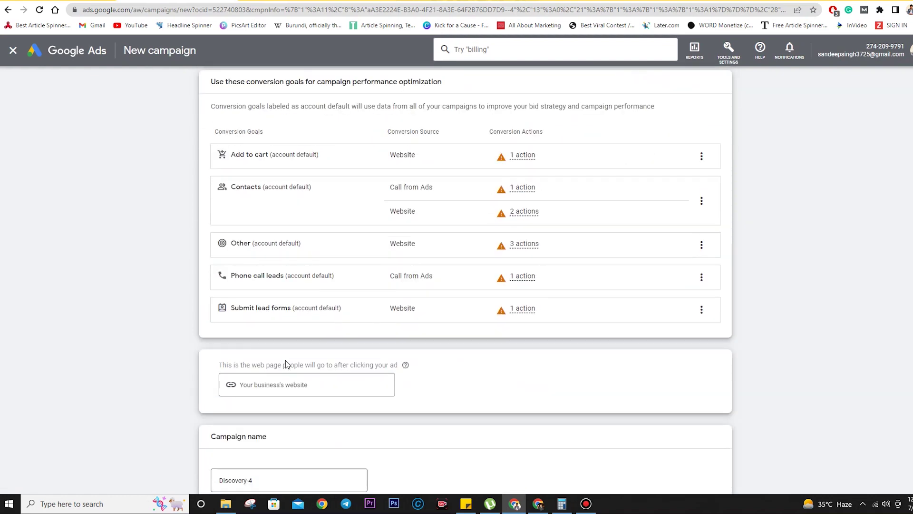
pyautogui.scroll(4, 285, 364)
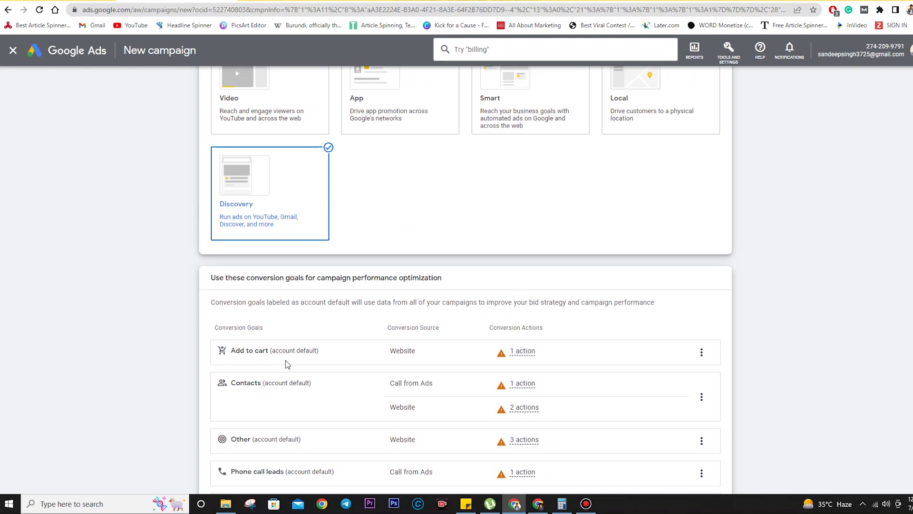
pyautogui.scroll(2, 287, 364)
pyautogui.scroll(2, 287, 363)
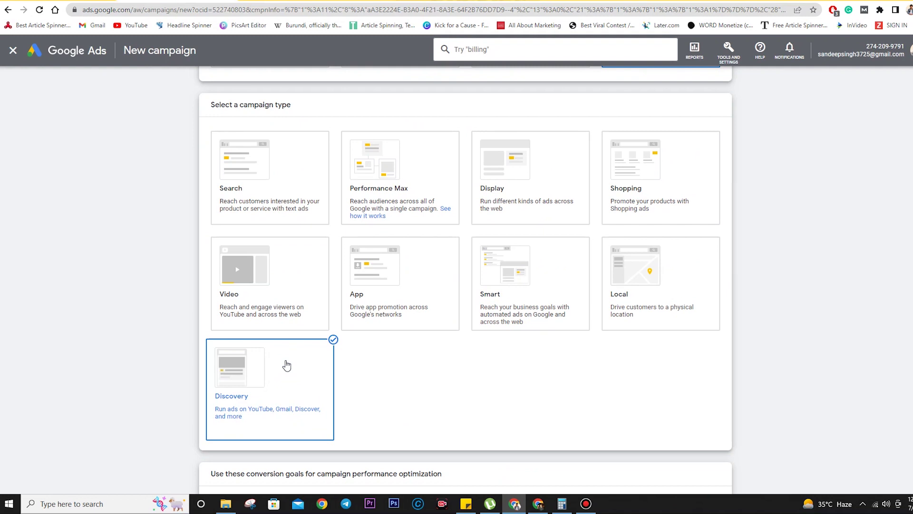
pyautogui.scroll(1, 286, 365)
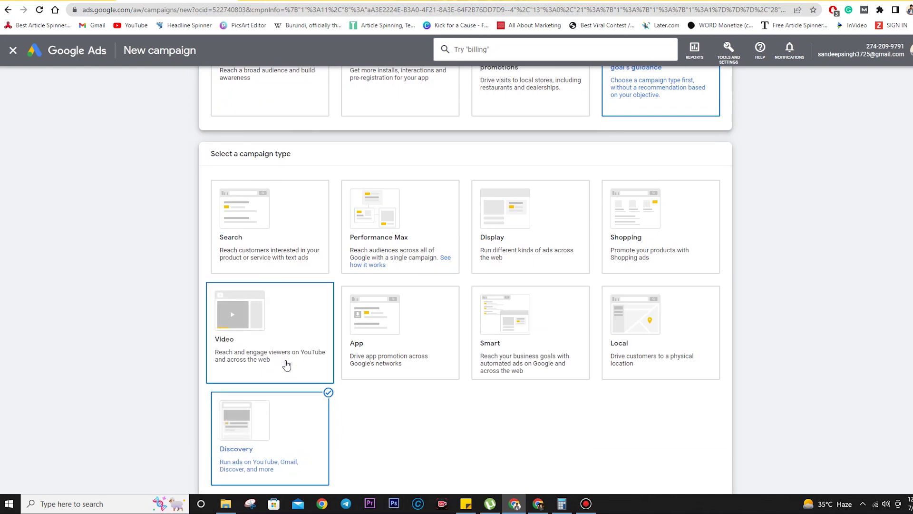